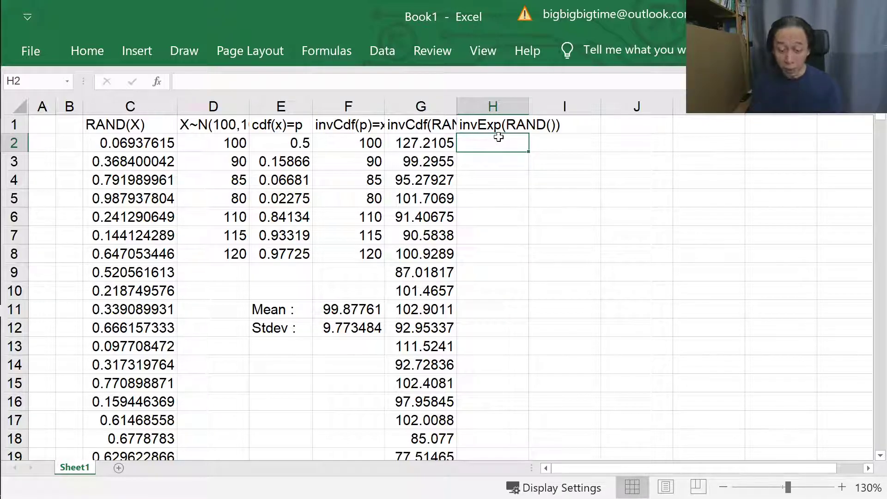
text(=)
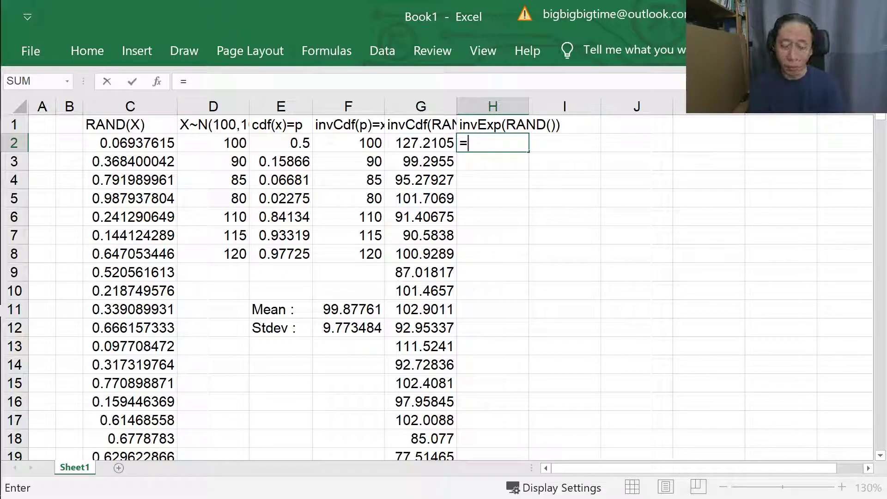
text((1-)
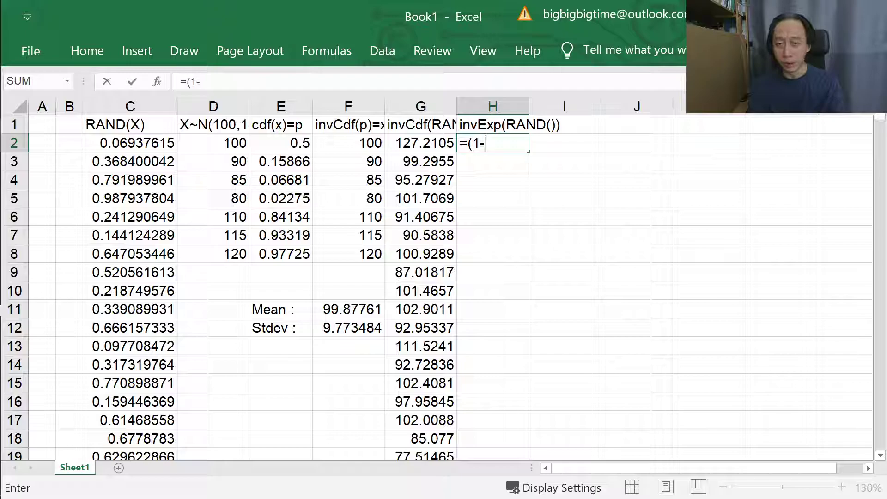
key(BackSpace)
key(BackSpace)
key(BackSpace)
key(BackSpace)
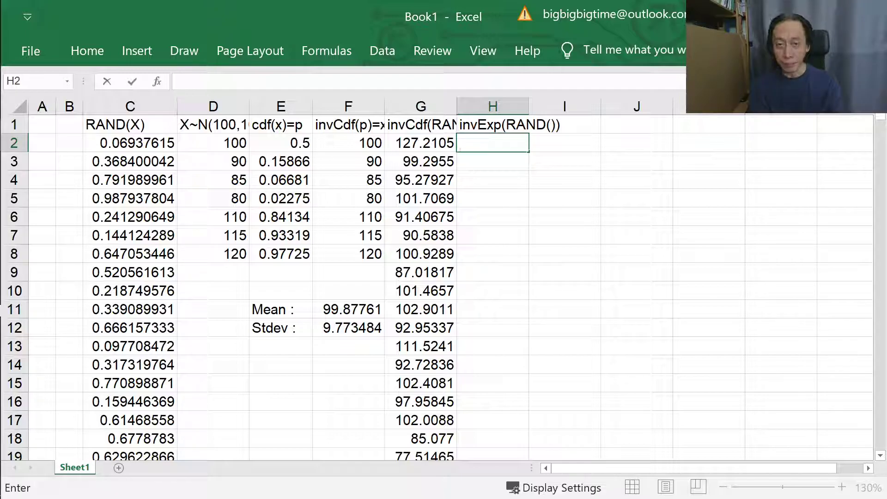
key(Return)
key(Return)
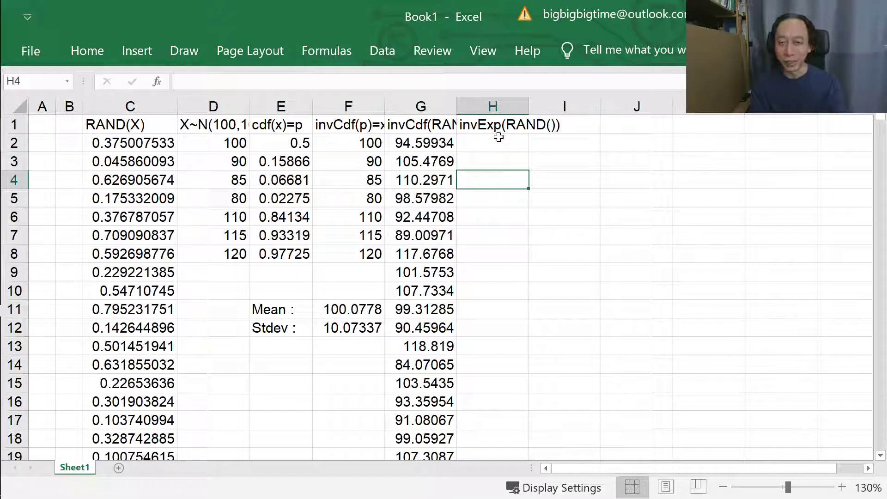
Label cell I2 "lambda=" and enter the rate 2.5 beneath it in I3.
key(Down)
key(Up)
key(Up)
key(Up)
key(Up)
key(Right)
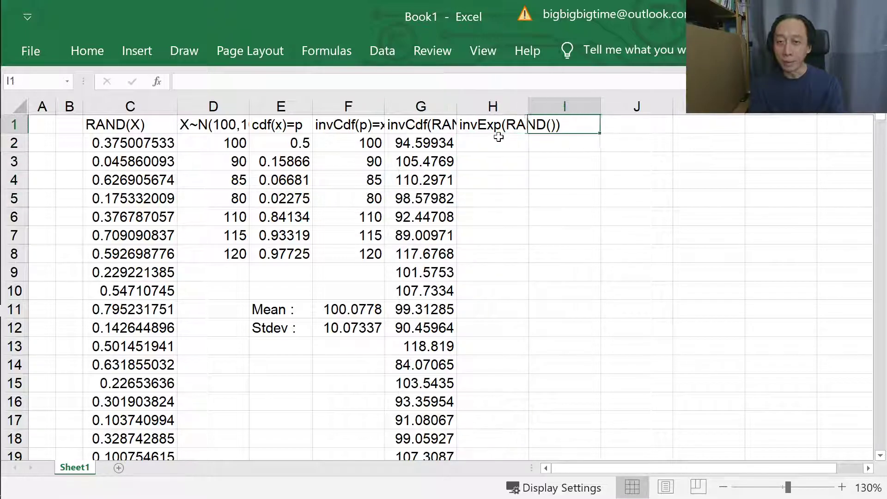
key(Down)
text(lambda=)
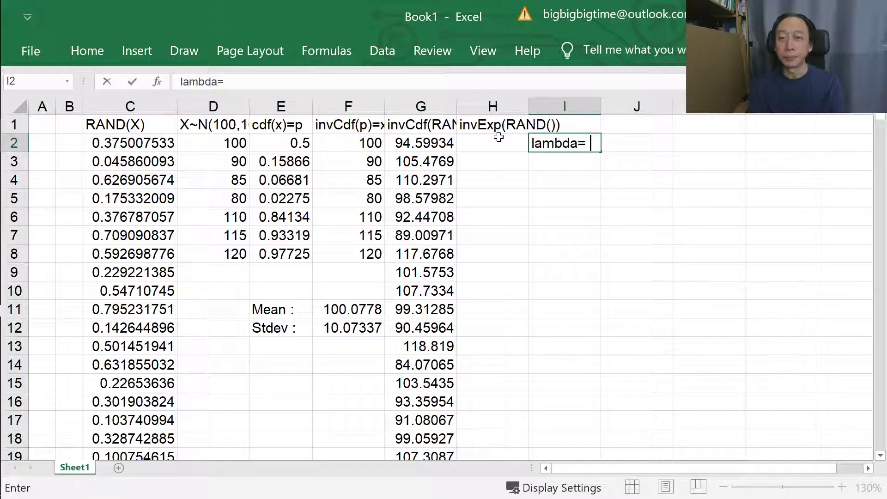
key(Return)
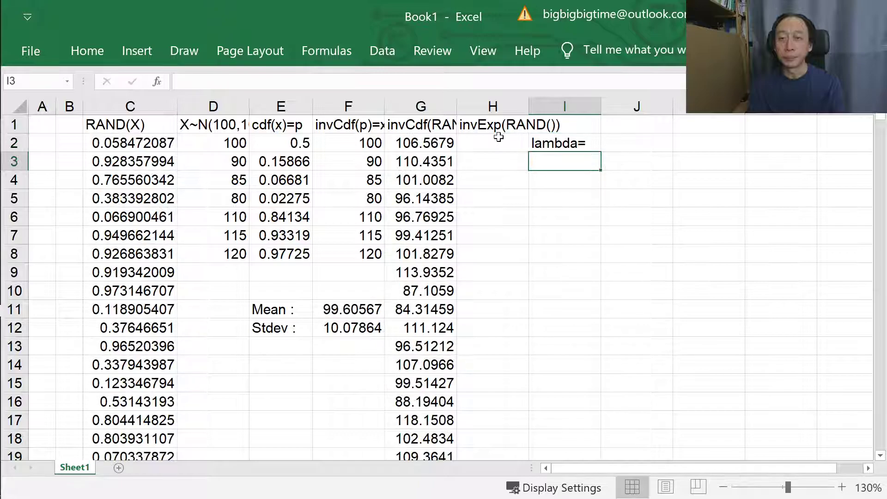
text(2.5)
key(Return)
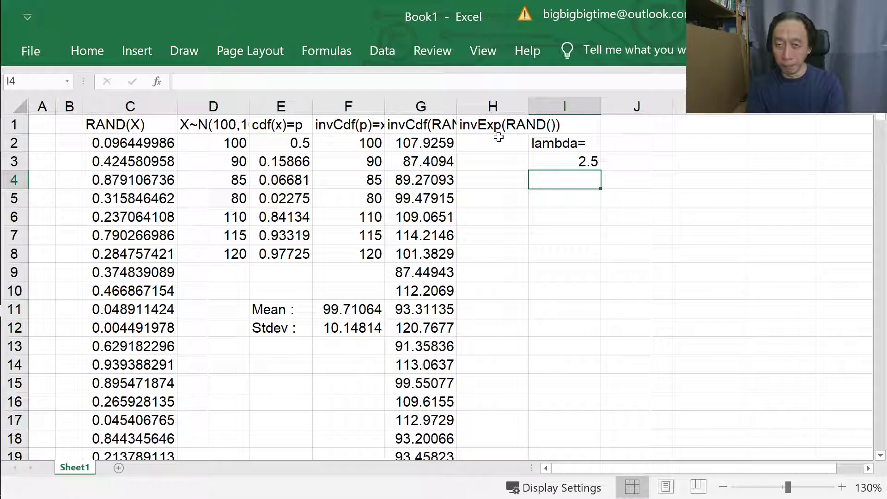
Label cell J2 "1/lambda =" and calculate the reciprocal in J3 with the formula =1/I3.
key(Up)
key(Up)
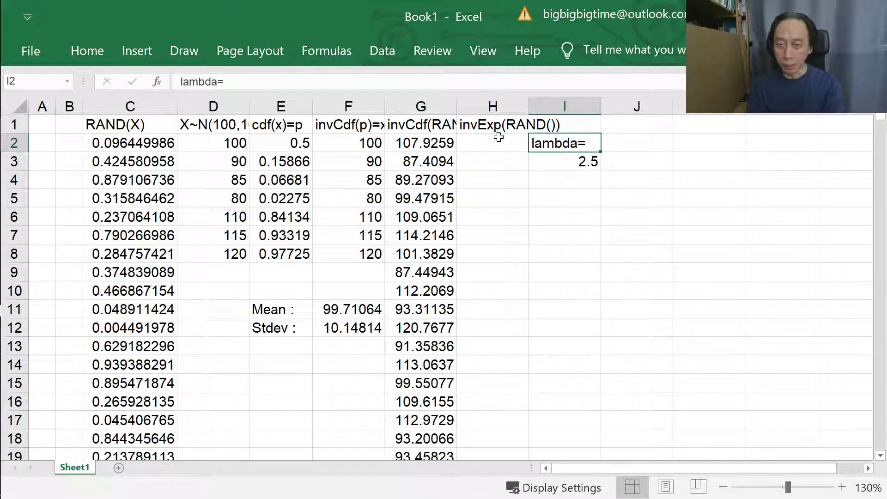
key(Down)
key(Up)
key(Right)
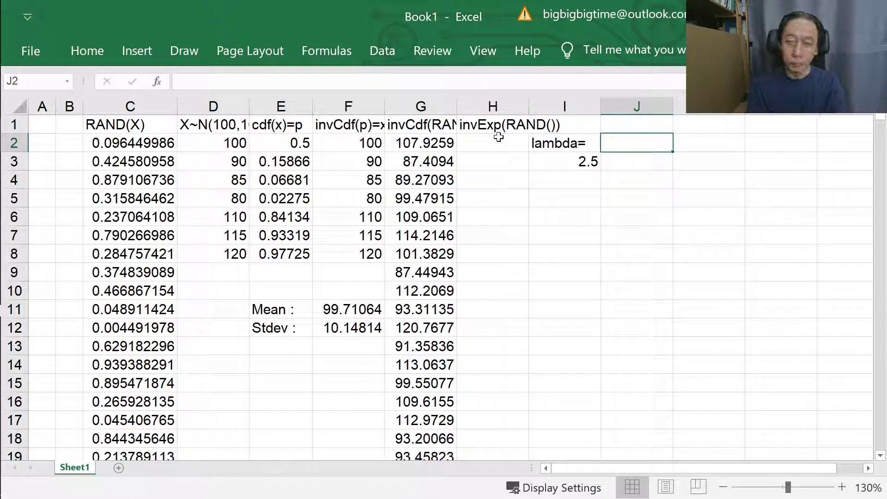
text(1/la)
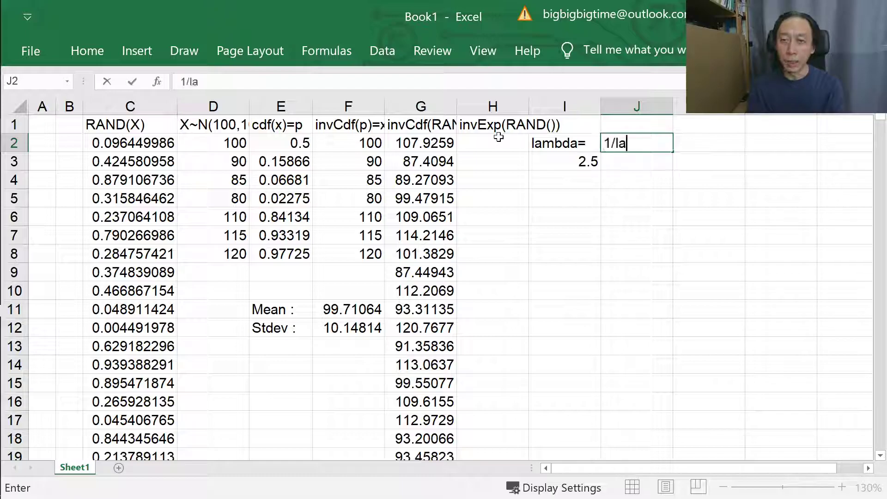
text(mbda =)
key(Return)
text(=)
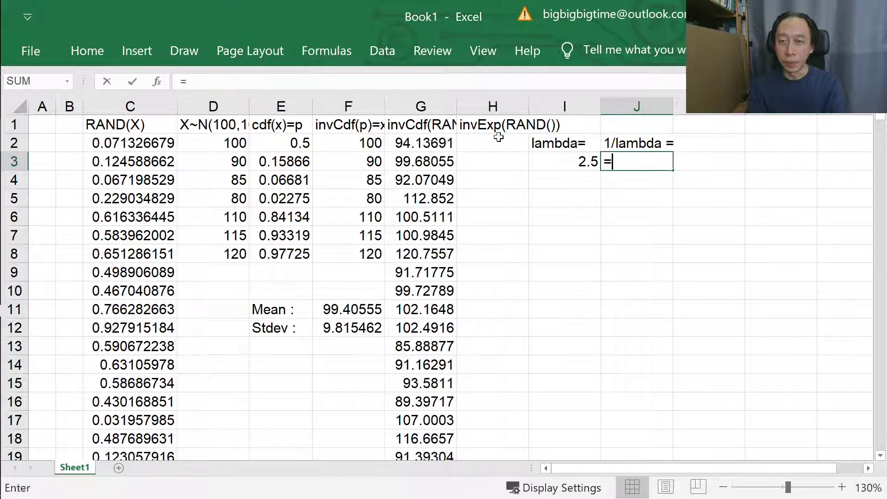
text(1/I3)
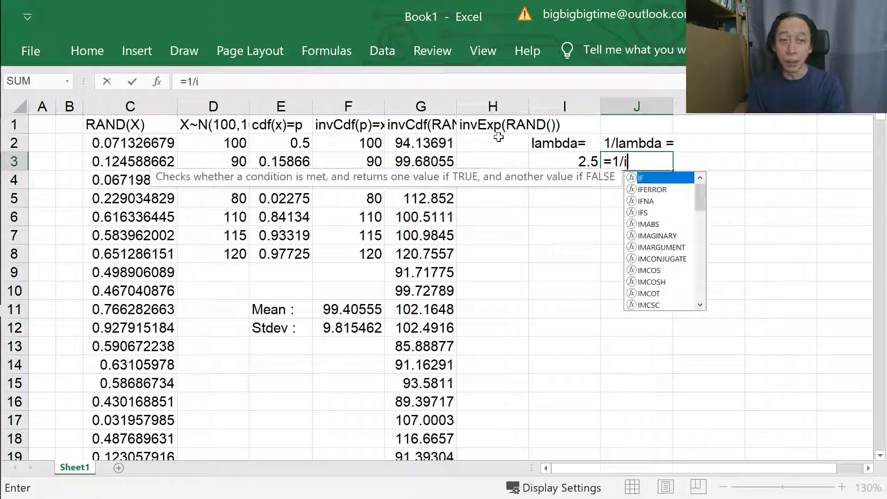
key(Return)
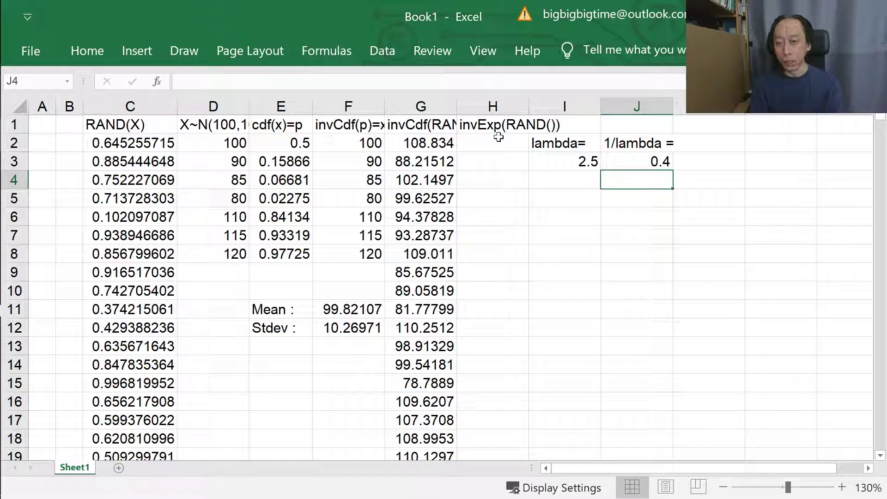
key(Up)
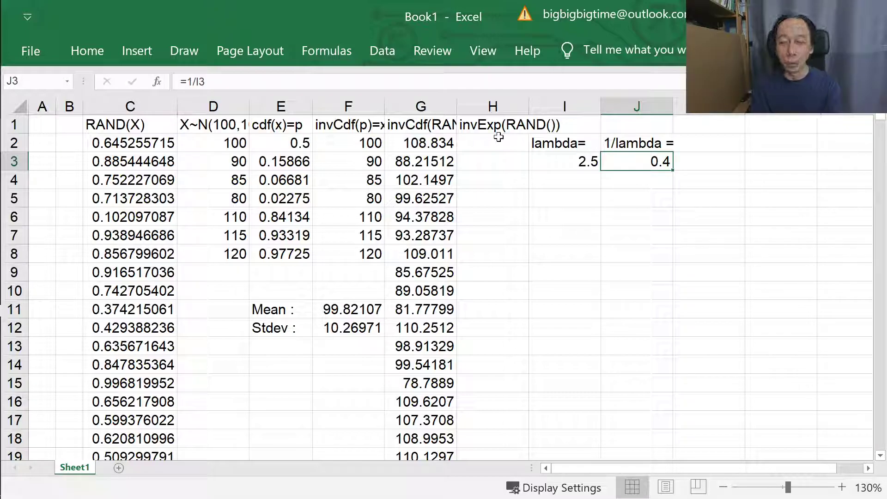
key(Down)
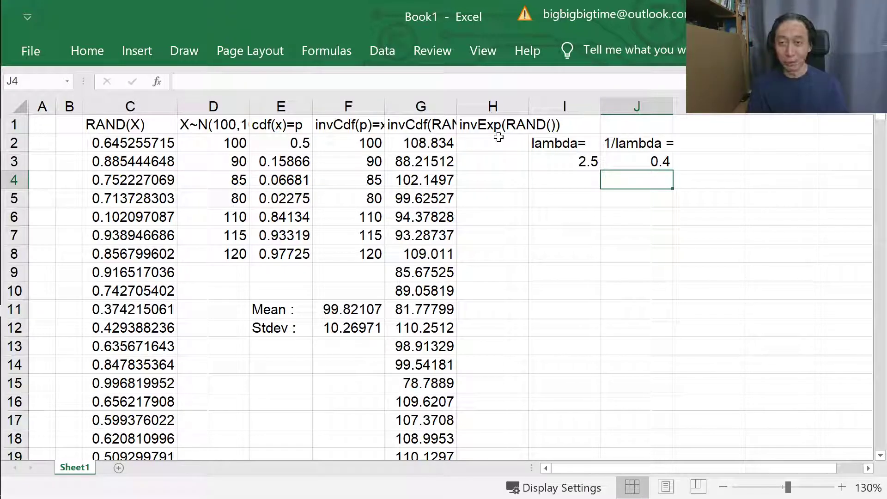
Switch to the lecture PDF in Adobe Acrobat Reader and add a text box beside the last formula reading "For Exponential Distribution,".
key(alt+Tab)
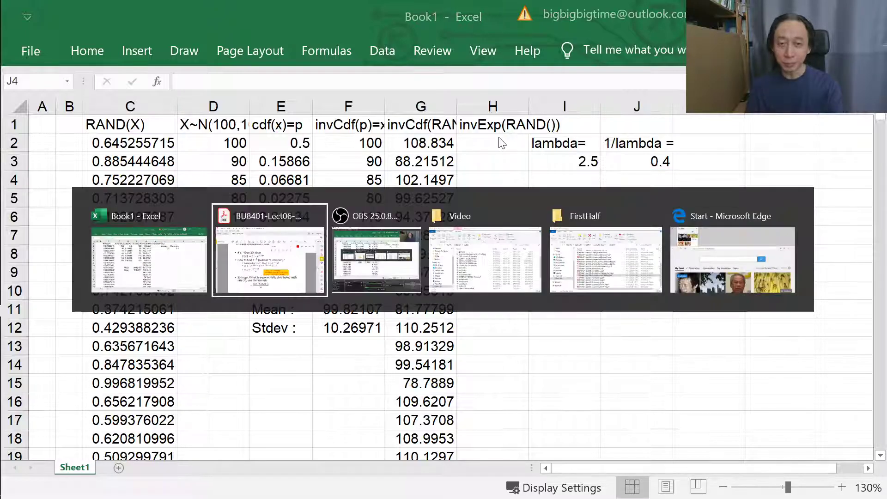
click(381, 111)
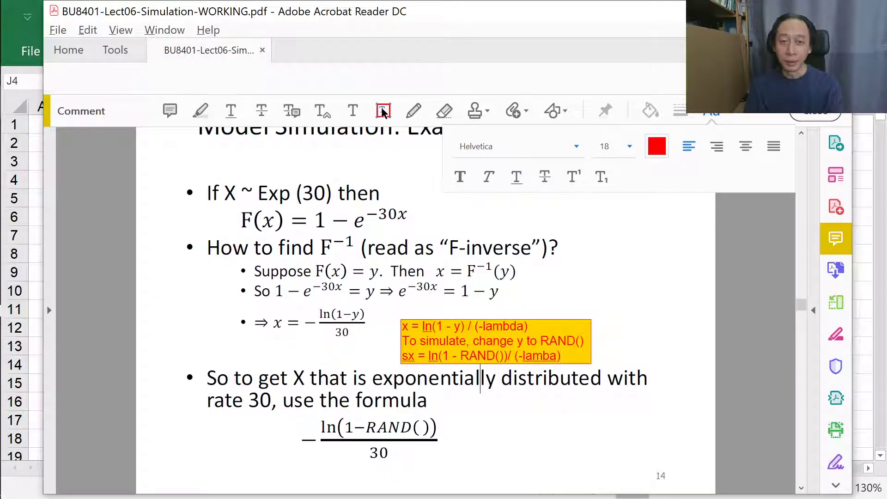
click(471, 400)
text(F)
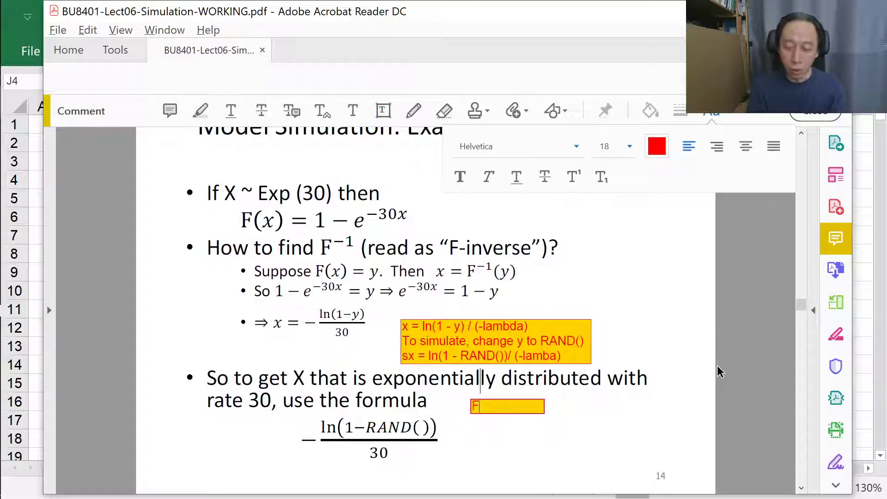
text(or Expo)
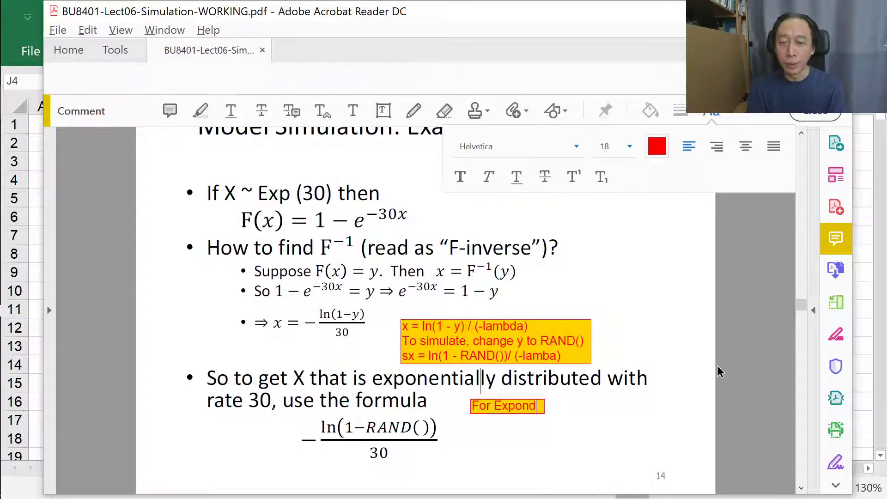
text(nential D)
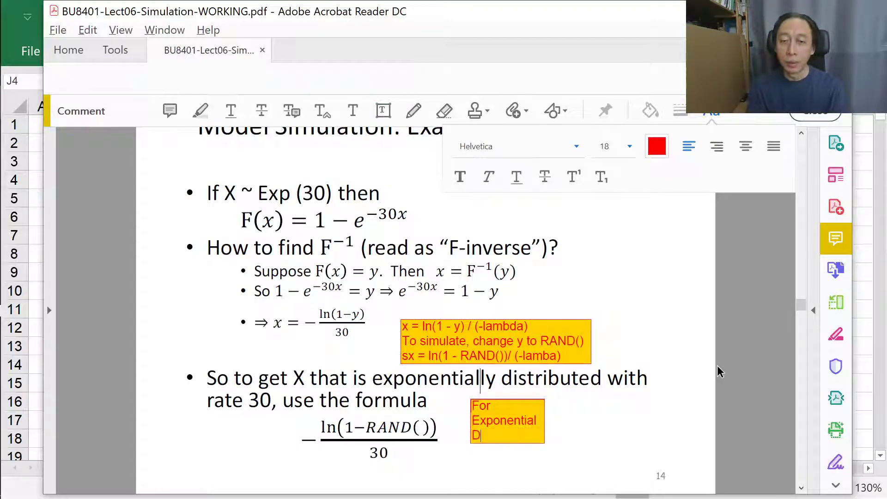
text(istribution,)
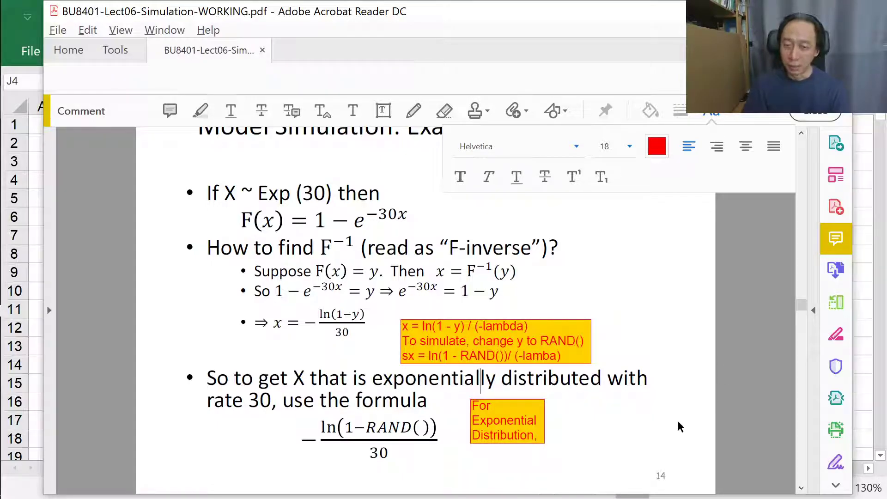
Widen the new text box on the slide so its text fits on one line.
click(679, 425)
click(540, 421)
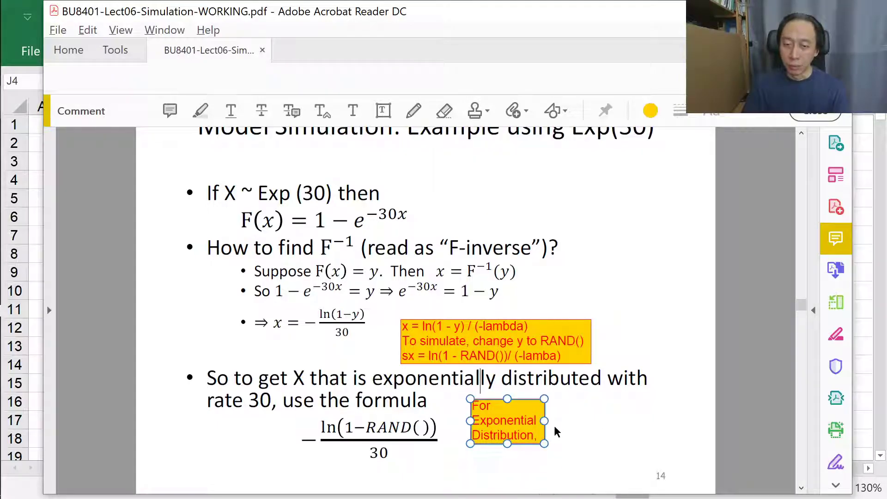
drag(545, 421, 656, 411)
Complete the exponential distribution note with "the mean = 1/lambda, the stdev = 1/lambda".
click(625, 406)
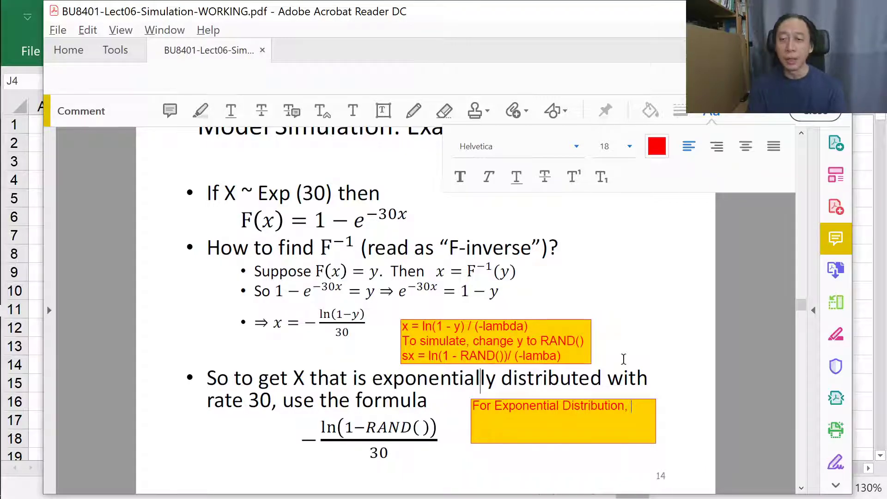
text(the mean)
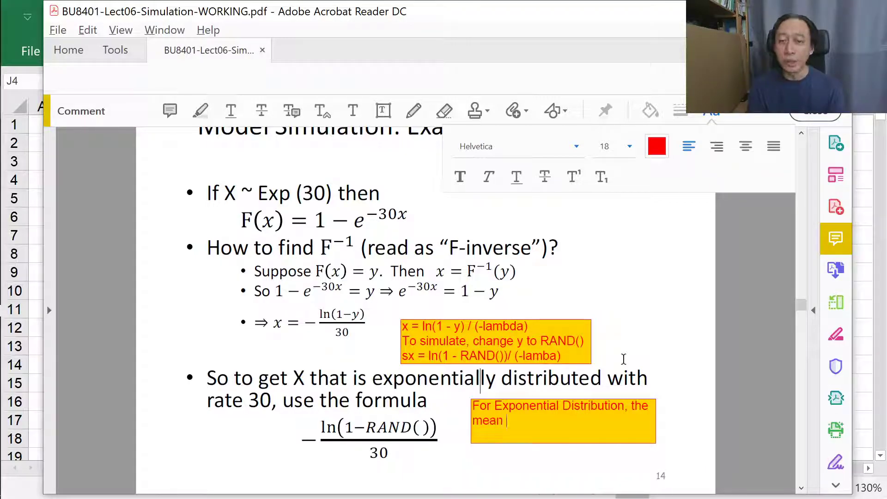
text( = 1/lambda)
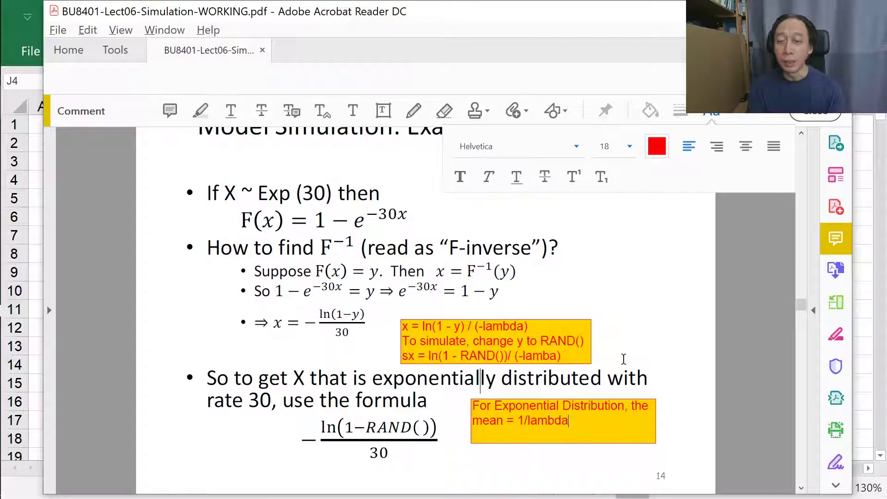
text(, the st)
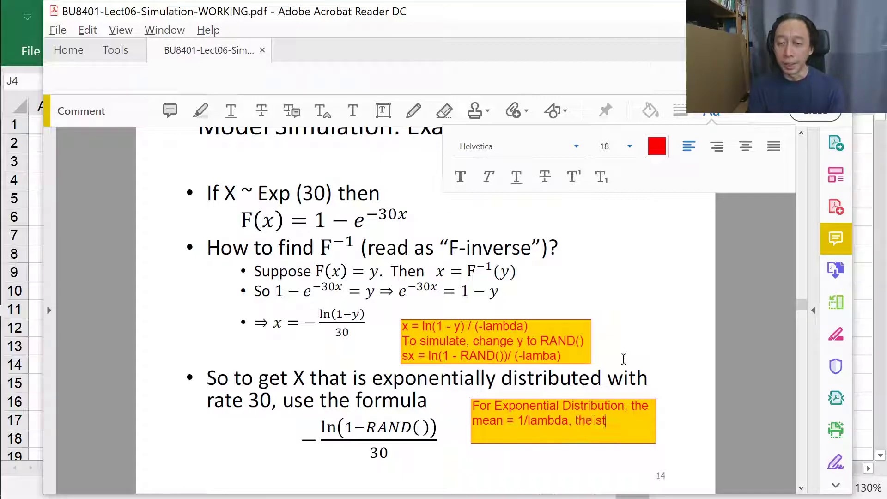
text(dev = 1)
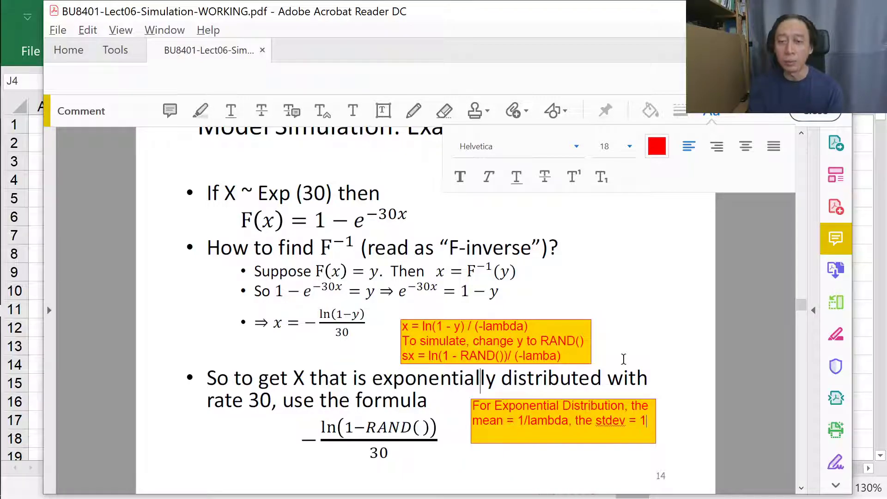
text(/1)
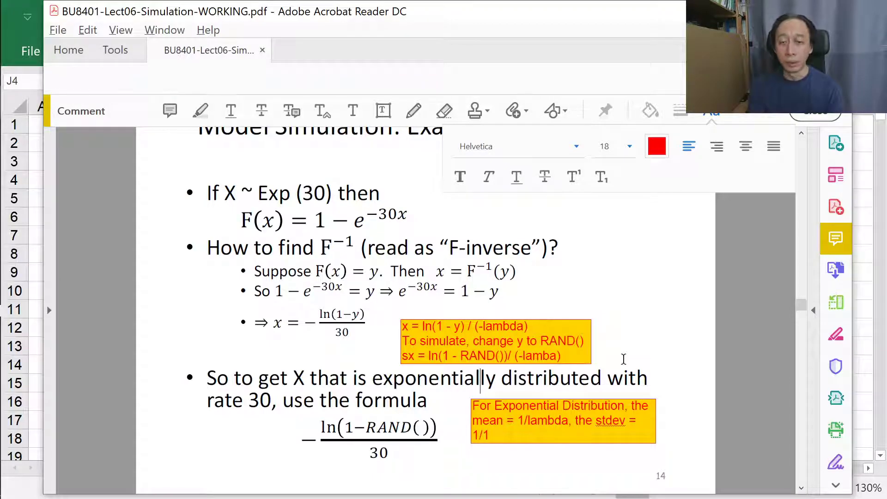
text(ambda)
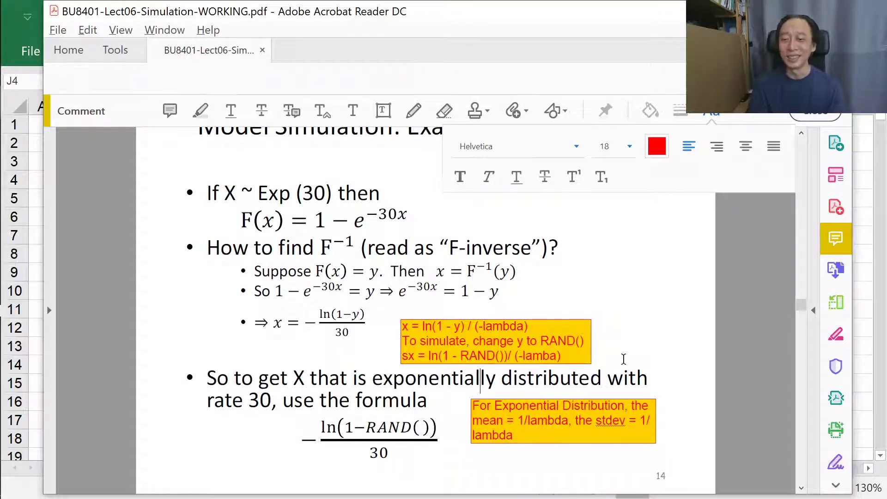
click(669, 429)
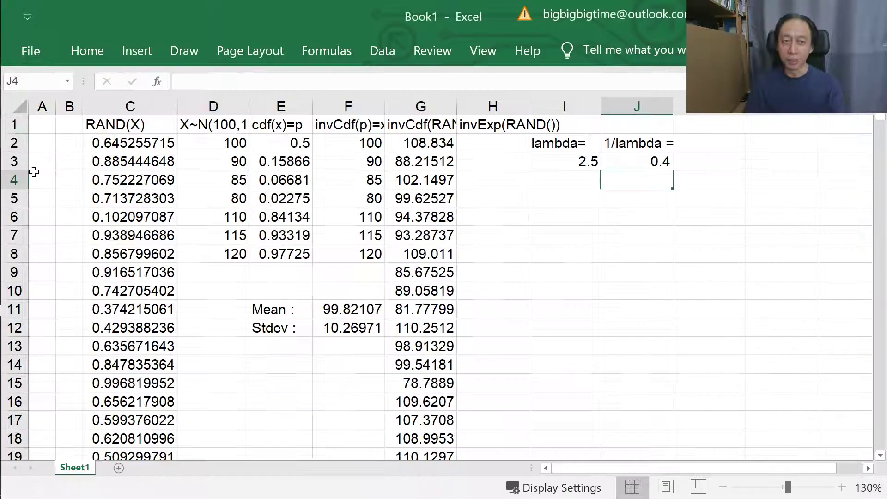
Enter the inverse exponential formula =LN(1-RAND())/(-$I$3) in cell H2 under the invExp(RAND()) heading.
click(33, 227)
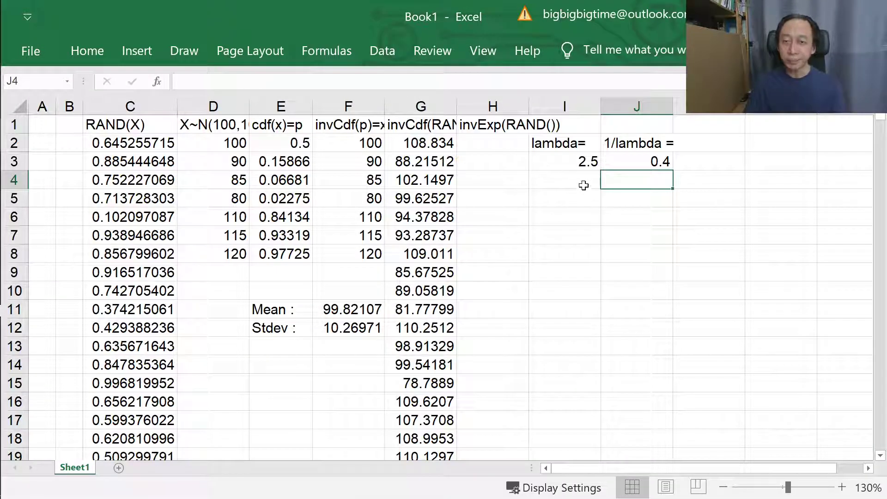
click(505, 145)
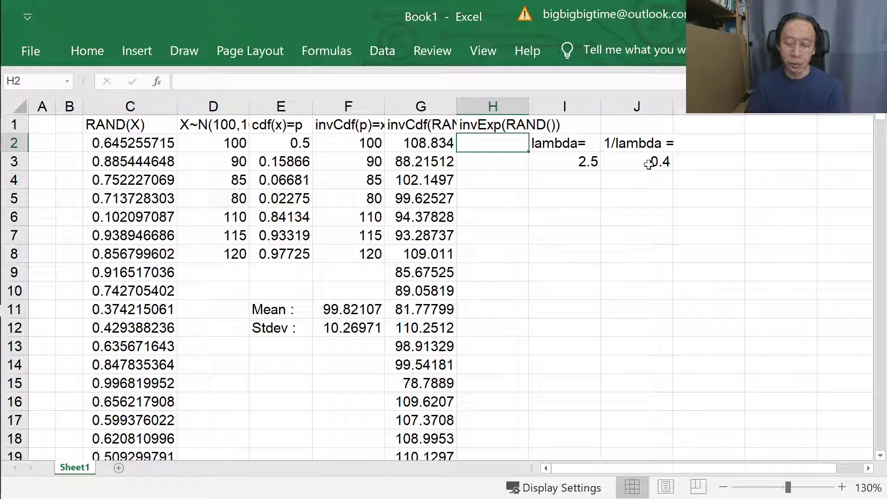
text(=)
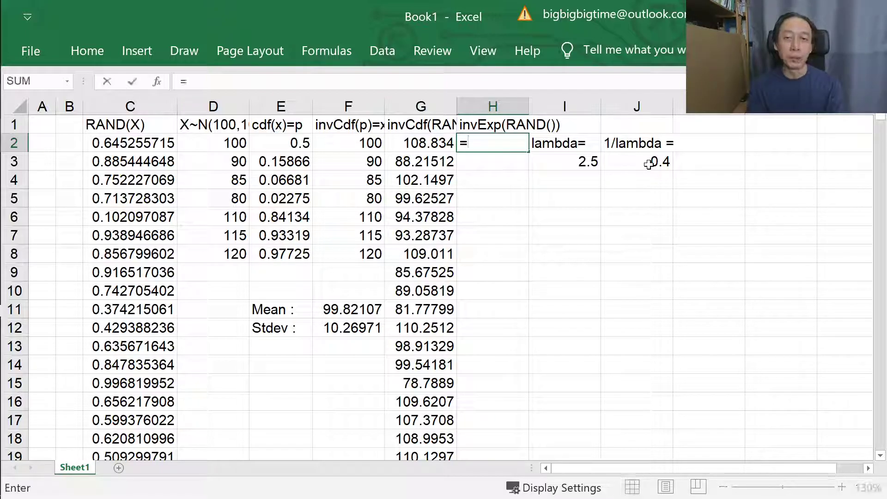
text(ln(1)
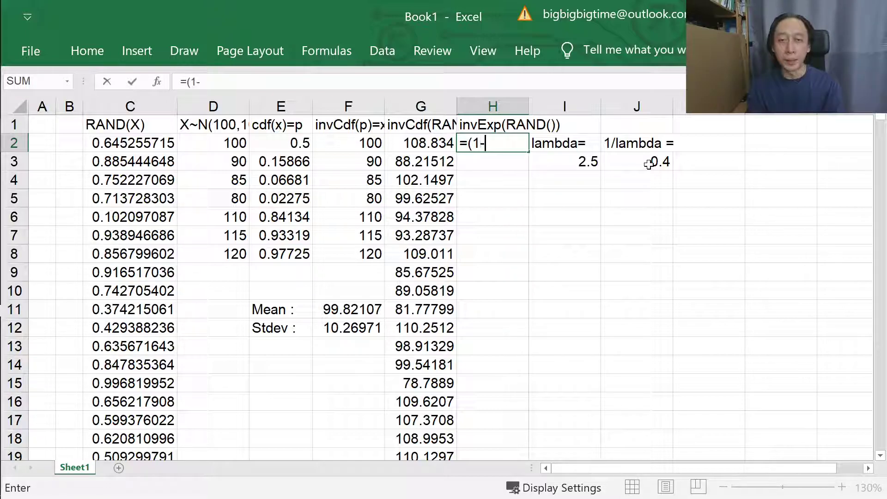
text(-)
key(BackSpace)
key(BackSpace)
key(BackSpace)
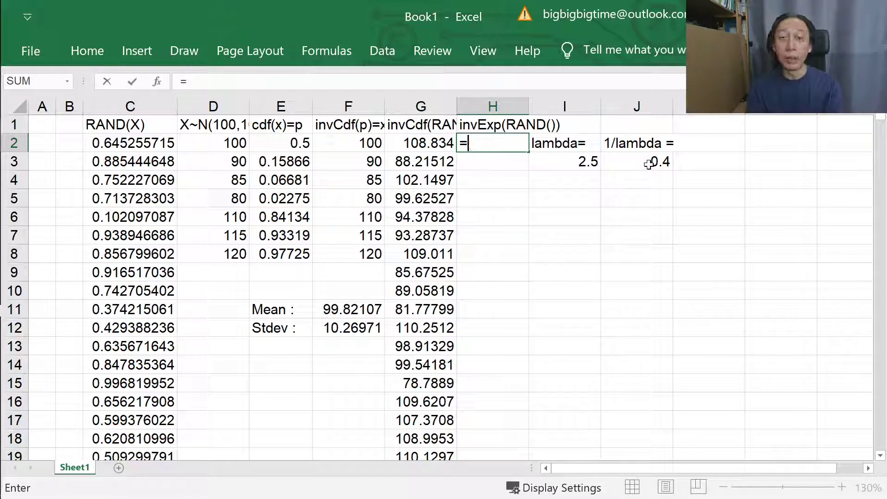
text(ln(1-ran)
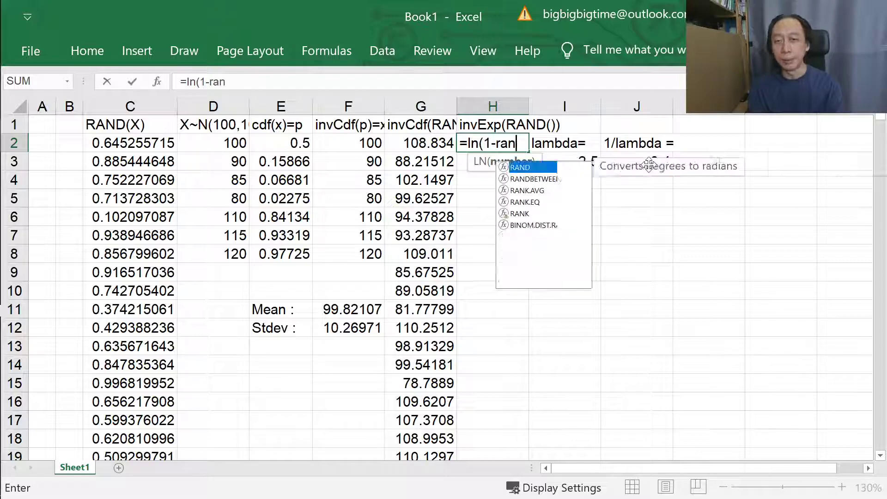
text(d())/()
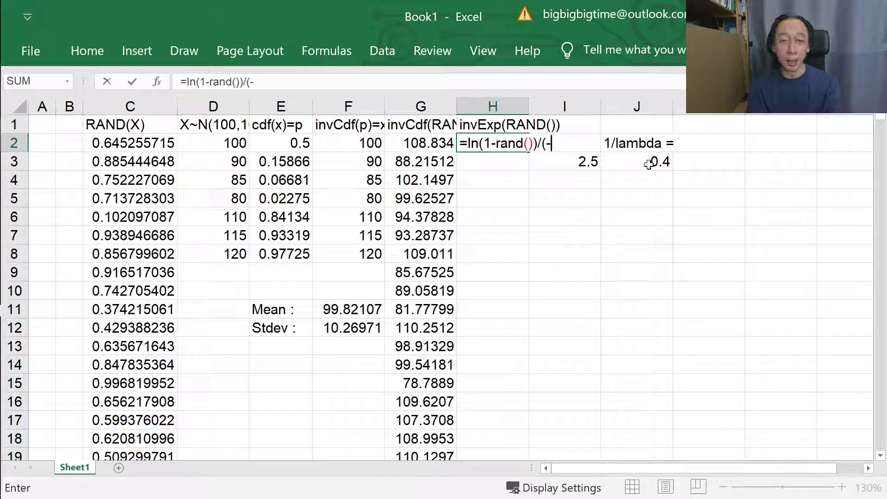
text(-$i$3))
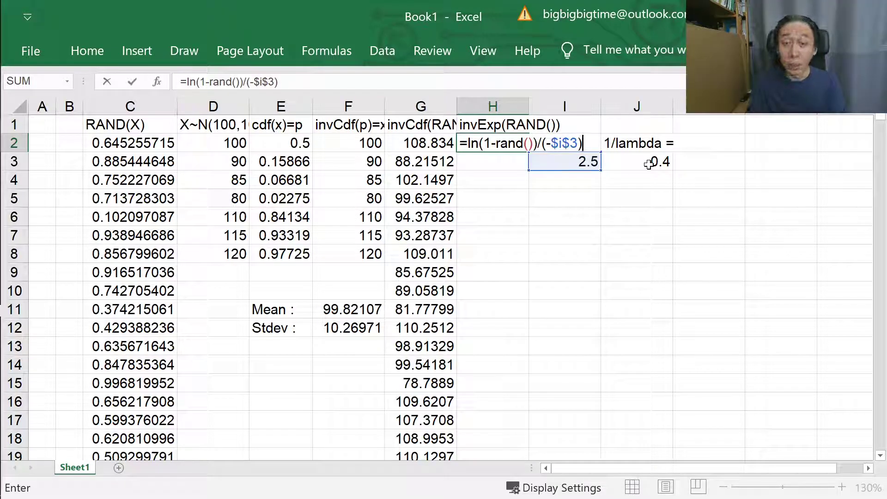
key(Return)
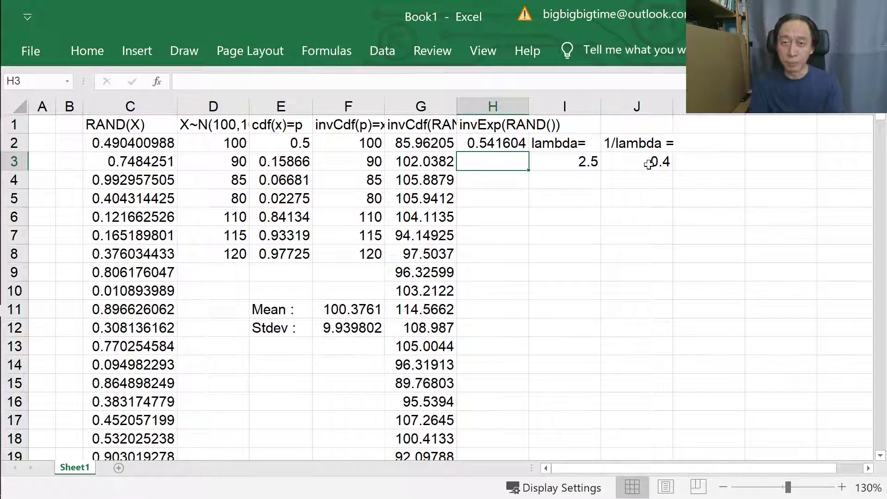
Copy the invExp formula from H2 down column H through row 2001.
key(Up)
key(ctrl+c)
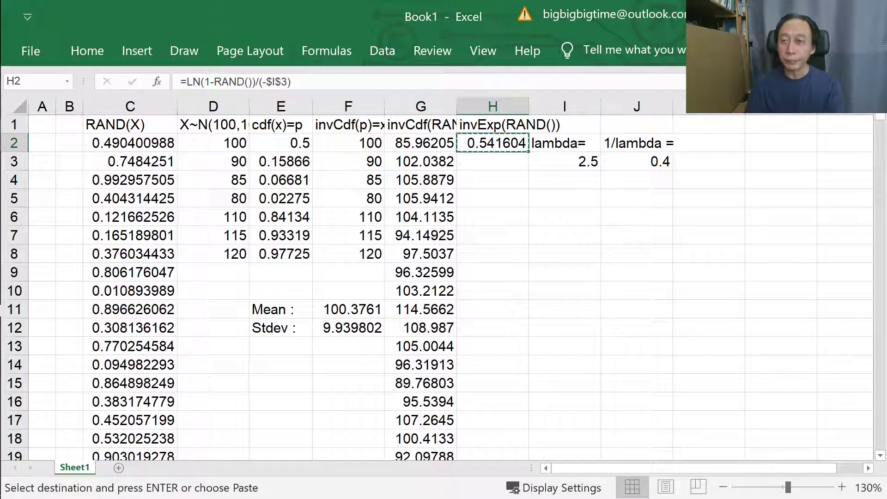
click(879, 124)
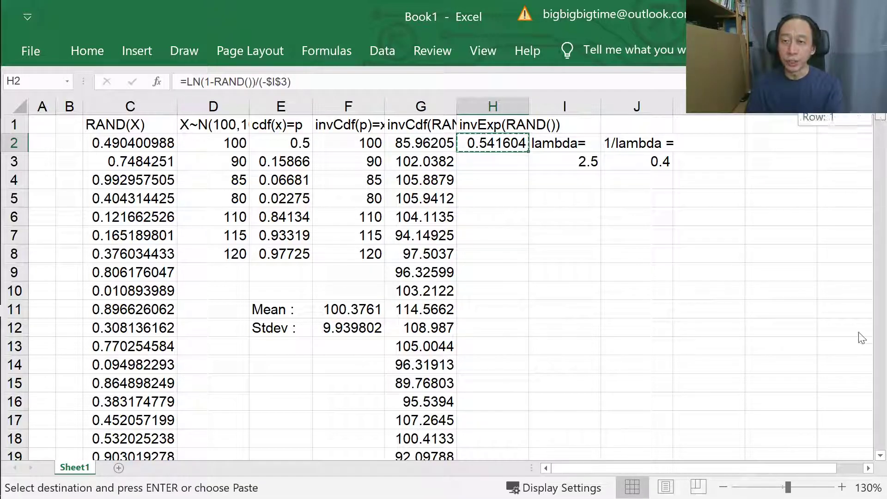
drag(862, 338, 877, 429)
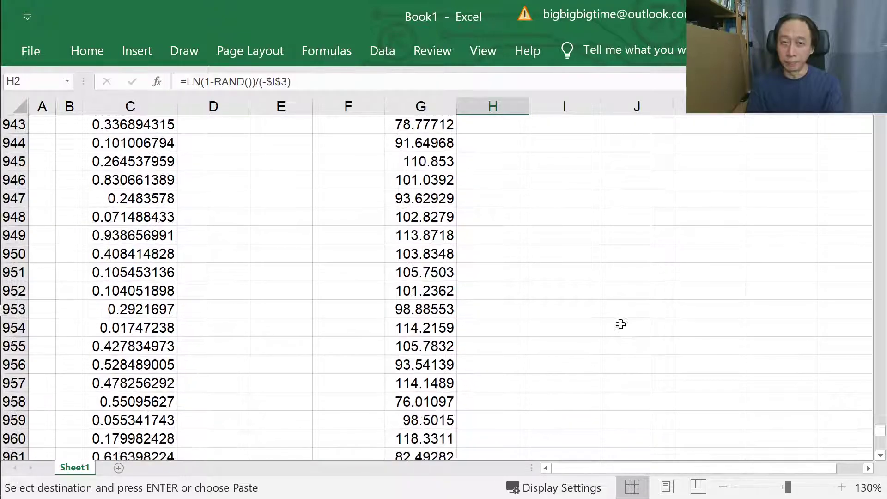
scroll(620, 324, down, 15)
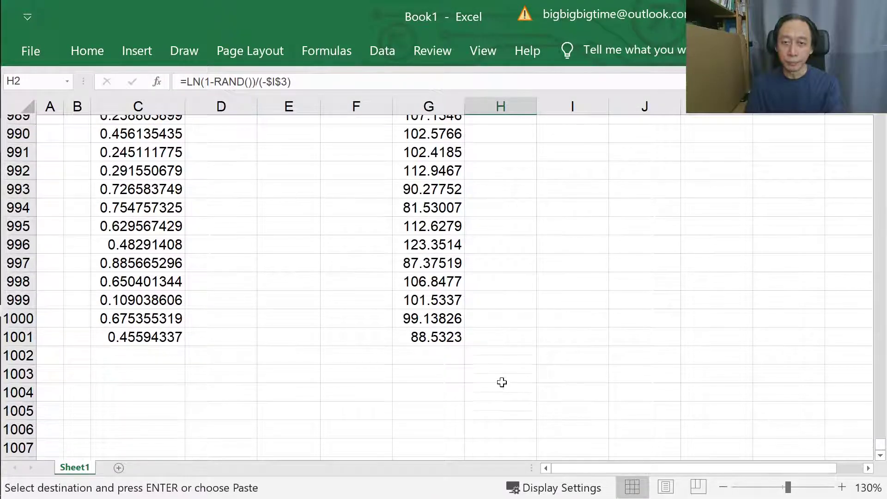
scroll(501, 382, down, 20)
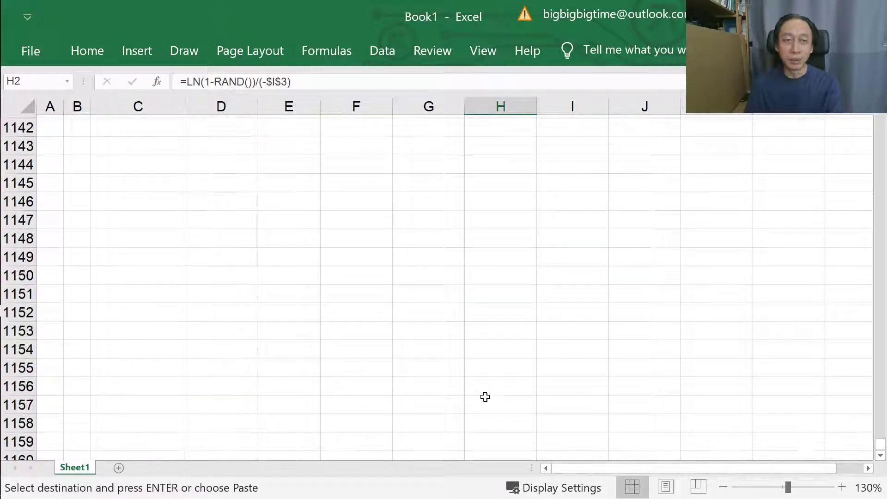
scroll(485, 397, down, 20)
scroll(483, 404, down, 14)
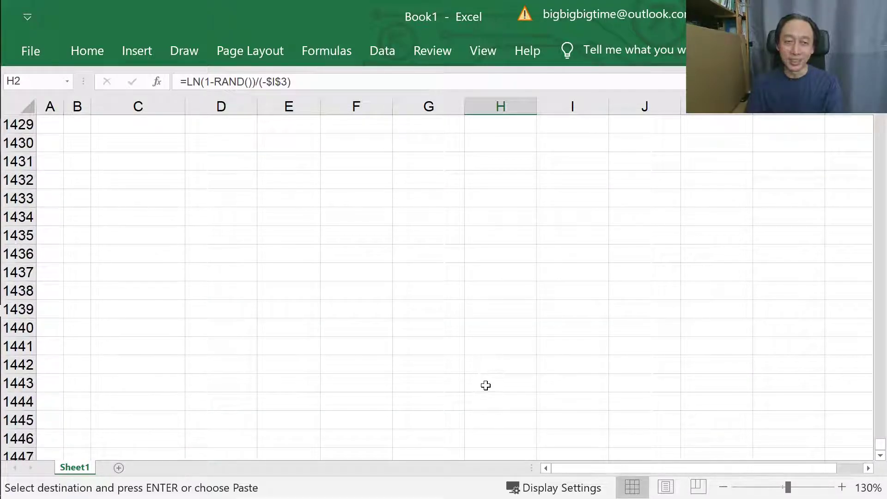
scroll(485, 385, down, 20)
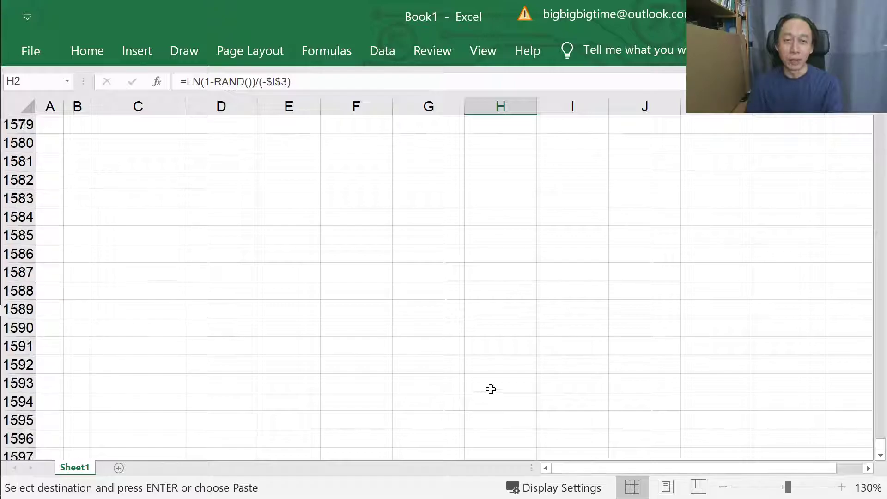
scroll(491, 389, down, 12)
scroll(484, 388, down, 20)
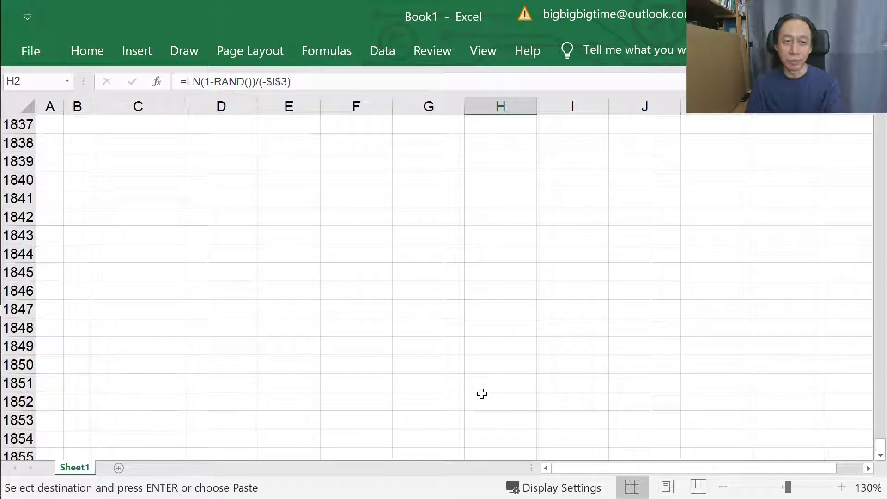
scroll(482, 394, down, 15)
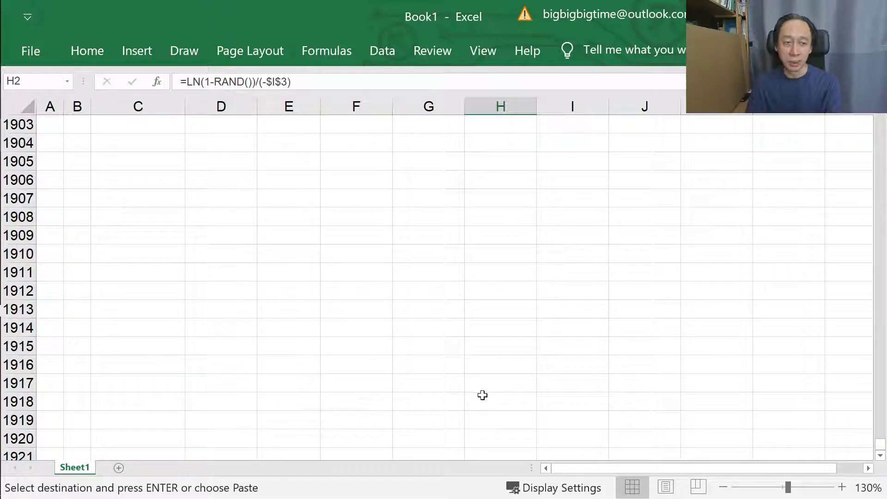
scroll(482, 395, down, 20)
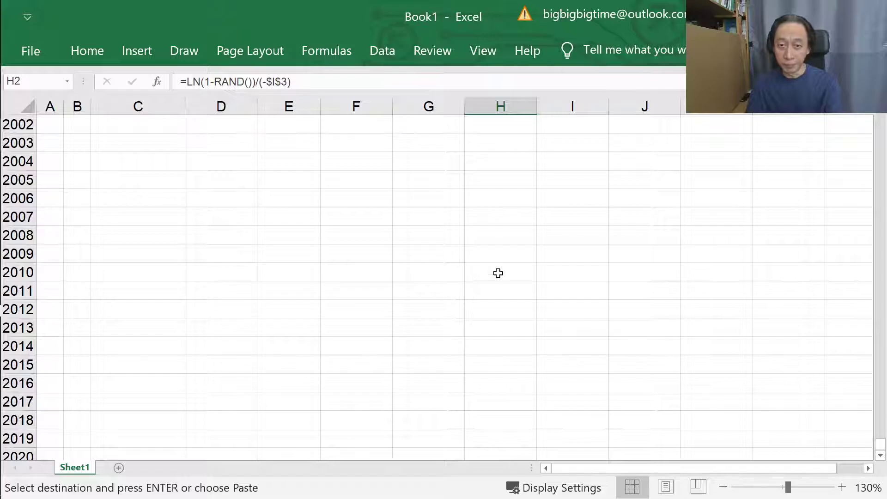
scroll(508, 152, up, 1)
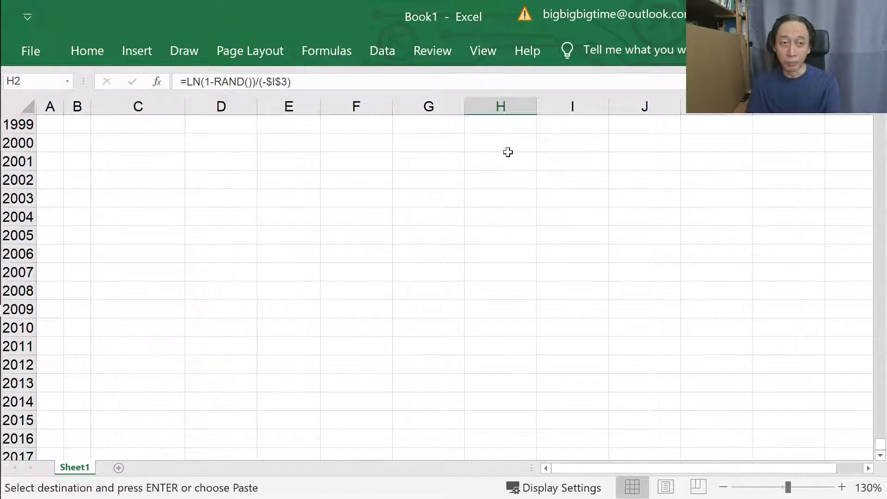
shift+click(508, 159)
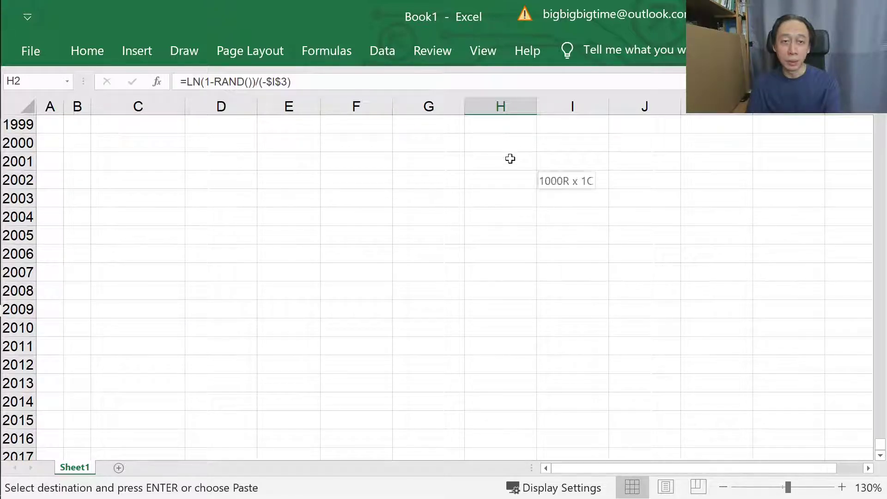
key(ctrl+v)
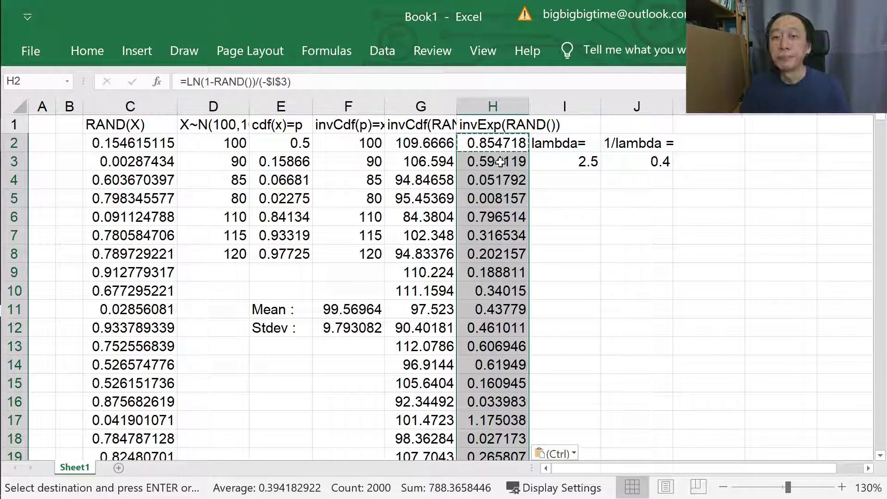
Examine the copied formulas and simulated exponential values in column H, from H2 down to H12.
click(508, 179)
click(509, 144)
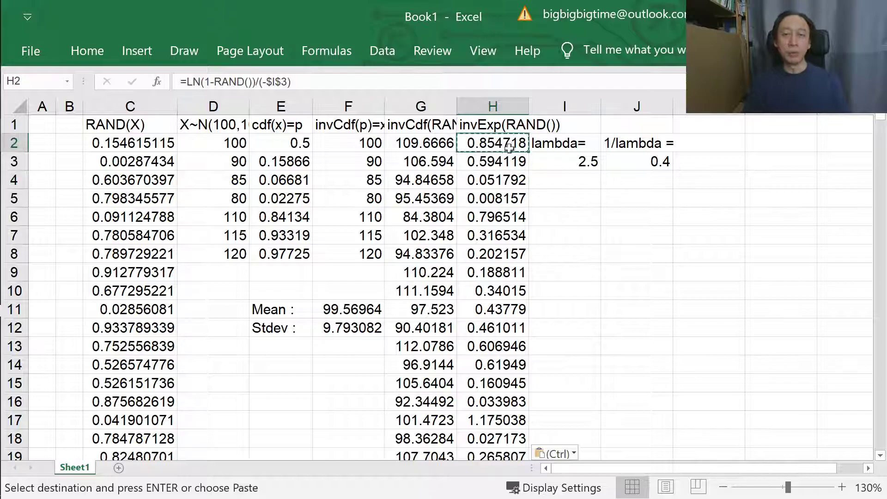
click(507, 159)
click(506, 180)
click(506, 217)
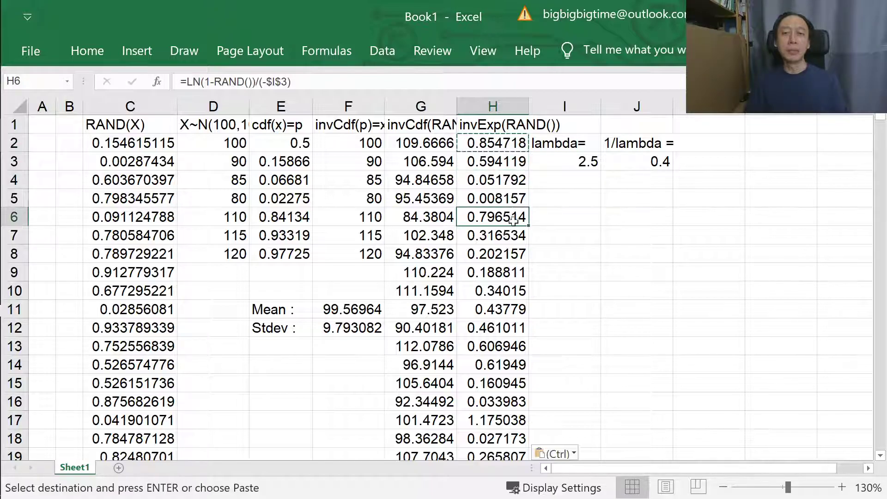
click(505, 235)
click(503, 271)
click(498, 325)
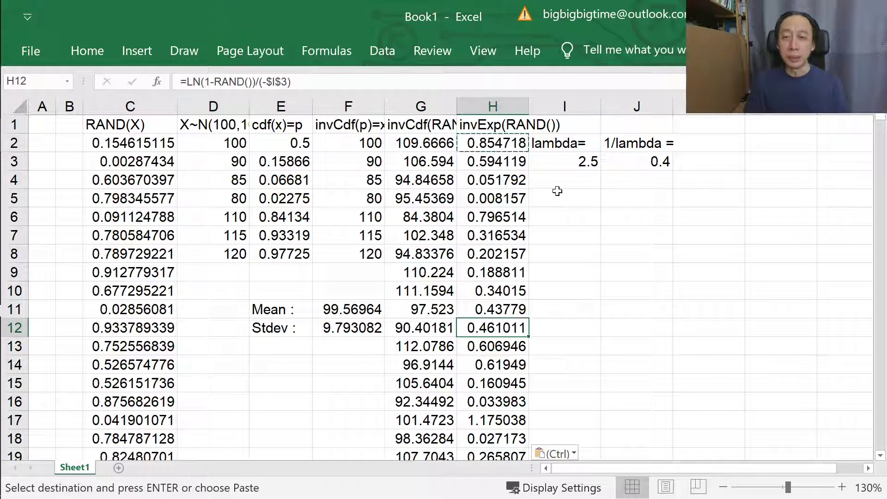
Label cell I5 "Mean =" and cell I6 "Stdev =" below the lambda value.
click(582, 197)
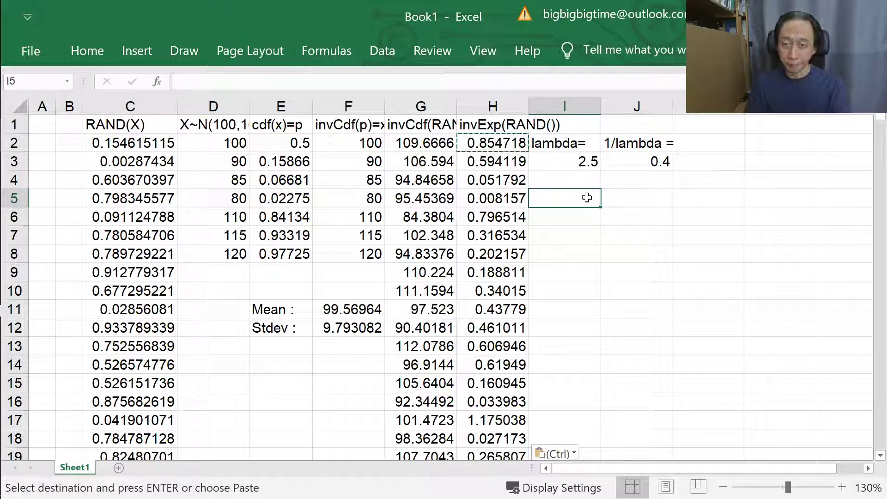
text(Mean =-)
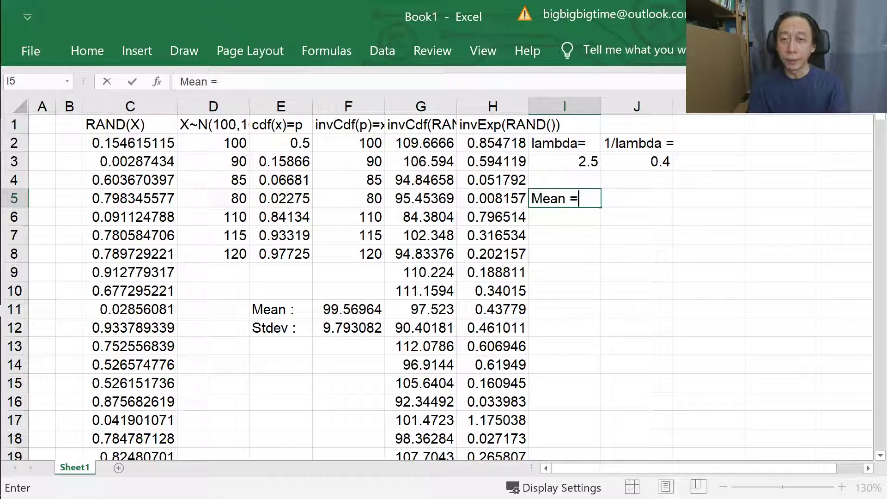
key(Return)
text(Stdev =)
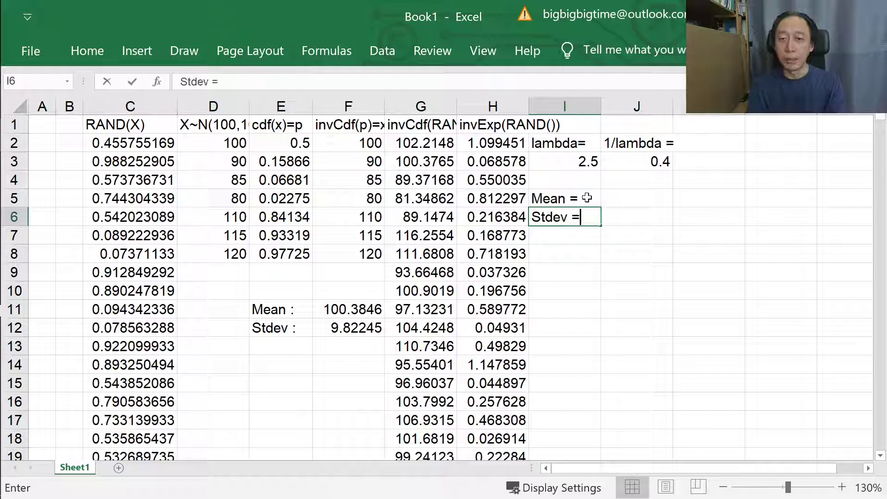
text(=)
key(Tab)
key(Left)
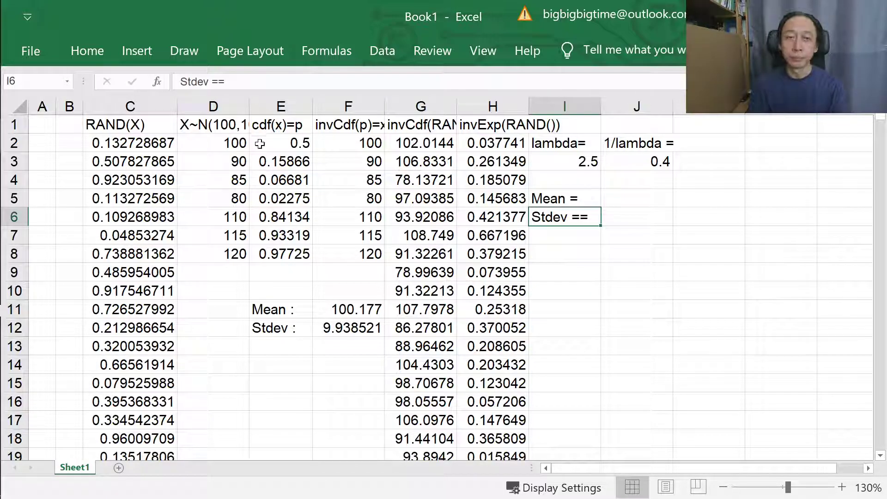
key(F2)
key(BackSpace)
key(Tab)
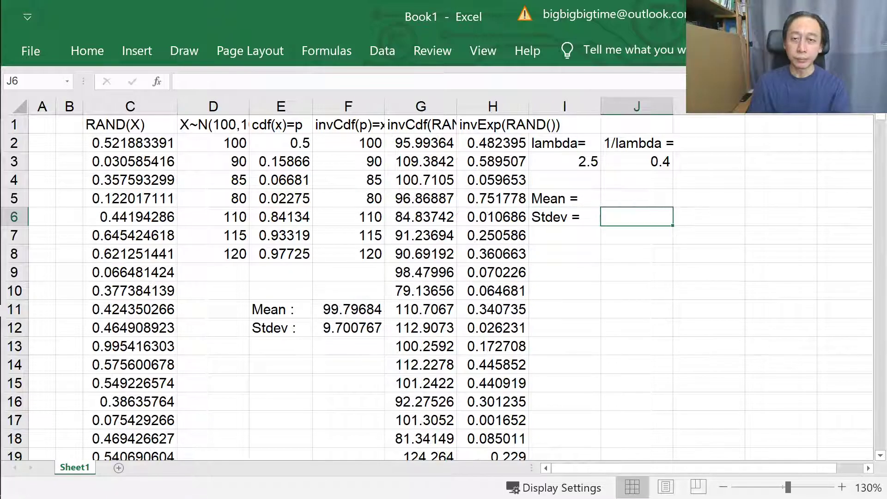
Calculate the simulated values' mean in J5 with =AVERAGE(H:H) and their standard deviation in J6 with =STDEV.P(H:H).
click(610, 194)
text(=av)
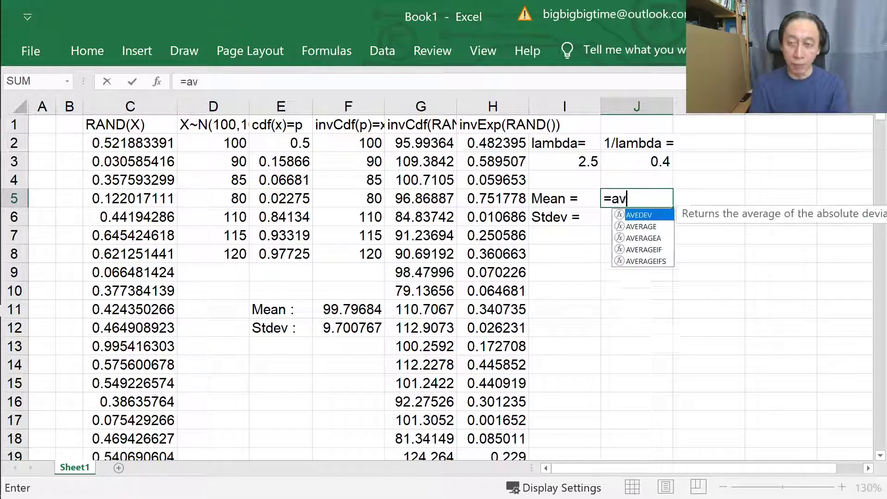
text(erage(h:h))
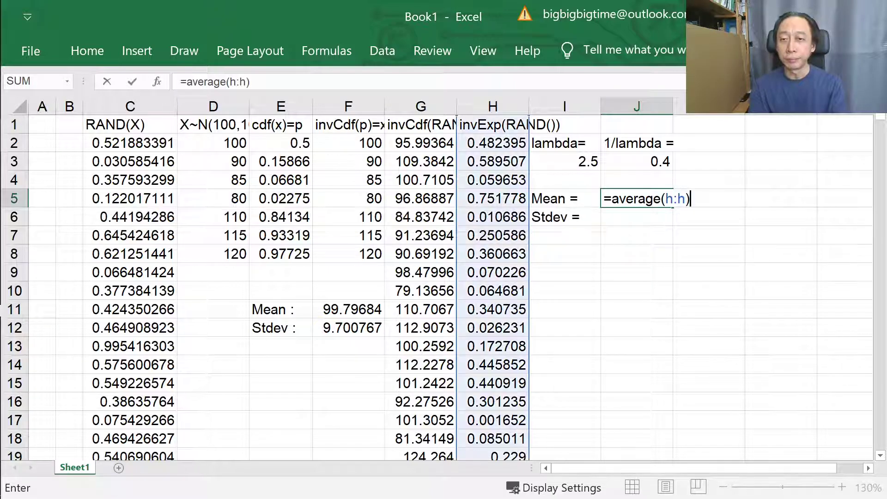
key(Return)
text(=)
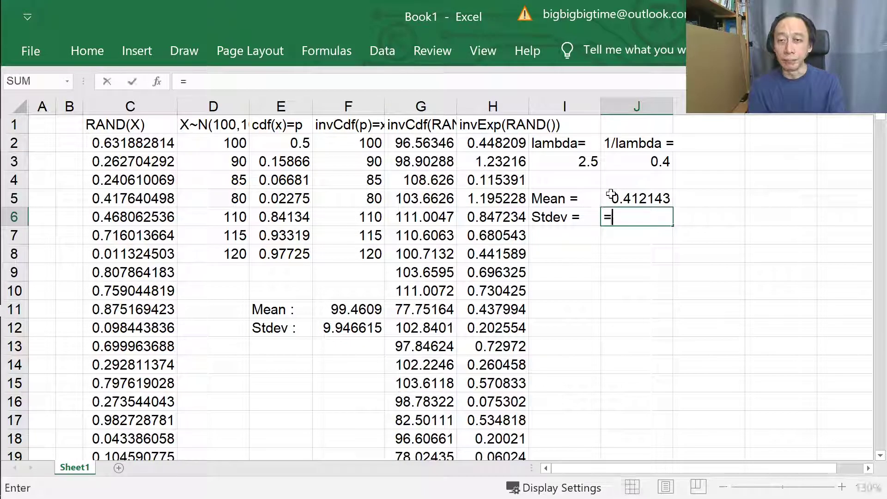
text(stdev.p(h:h))
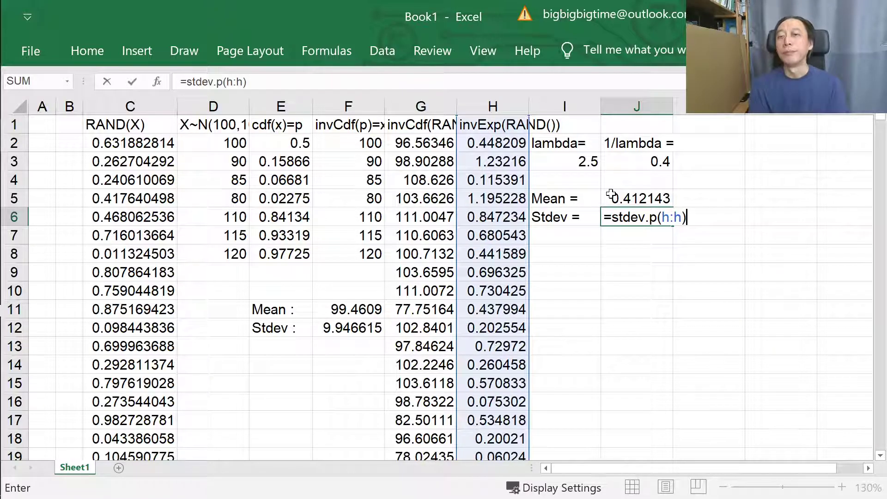
key(Return)
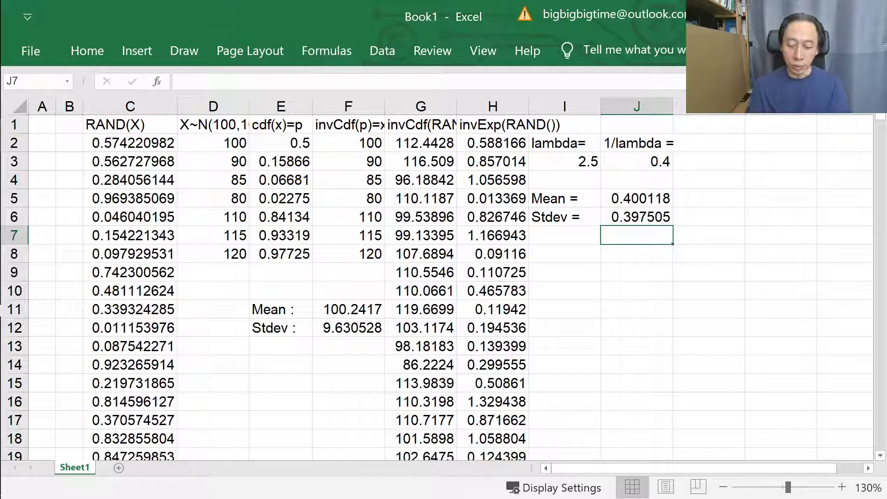
Recalculate the sheet repeatedly to redraw the random values and compare the simulated mean and standard deviation in J5:J6 with 1/lambda in J3.
key(F9)
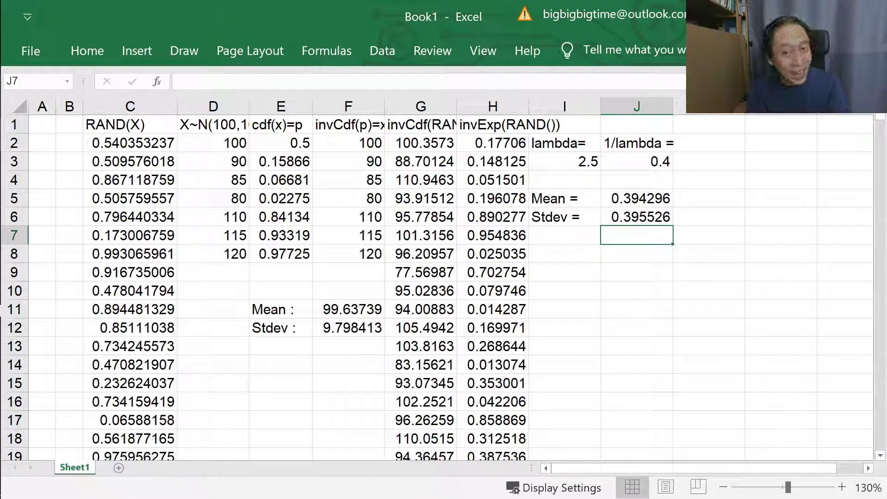
key(F9)
key(F9)
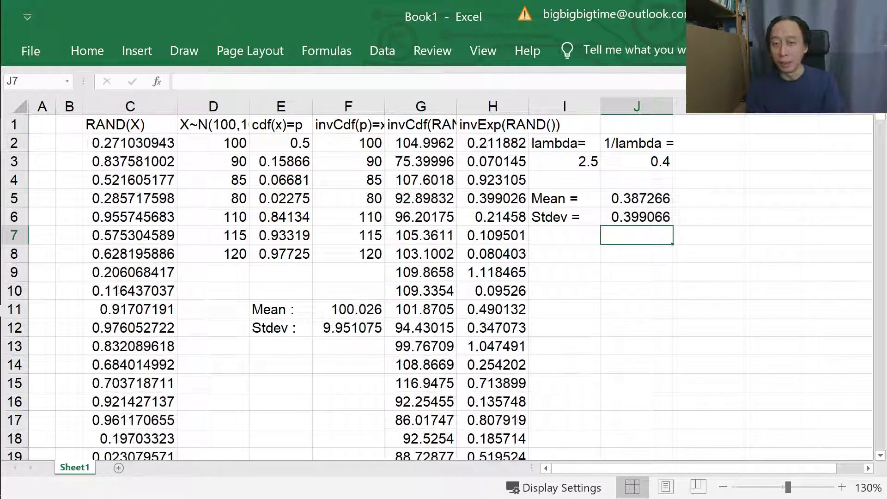
key(F9)
key(F9)
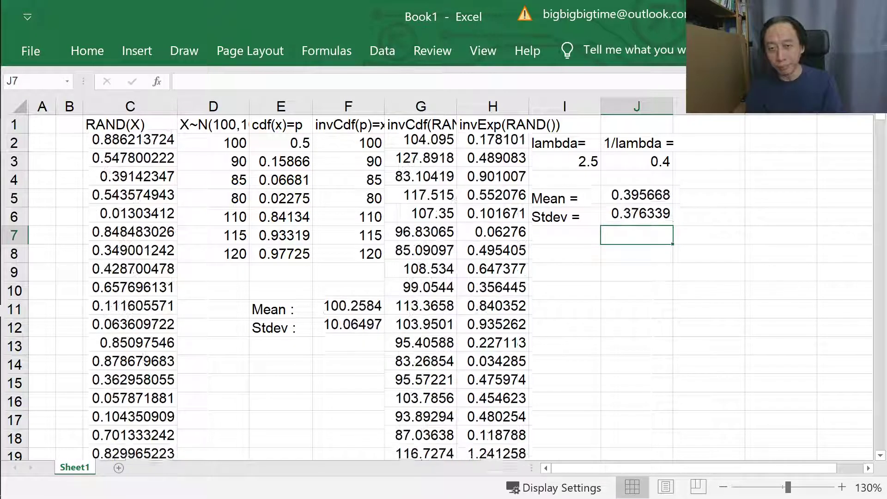
key(F9)
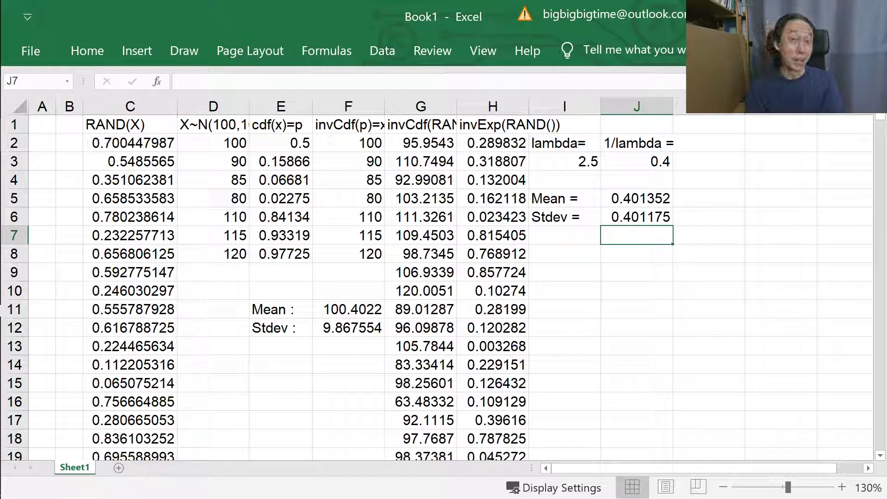
key(F9)
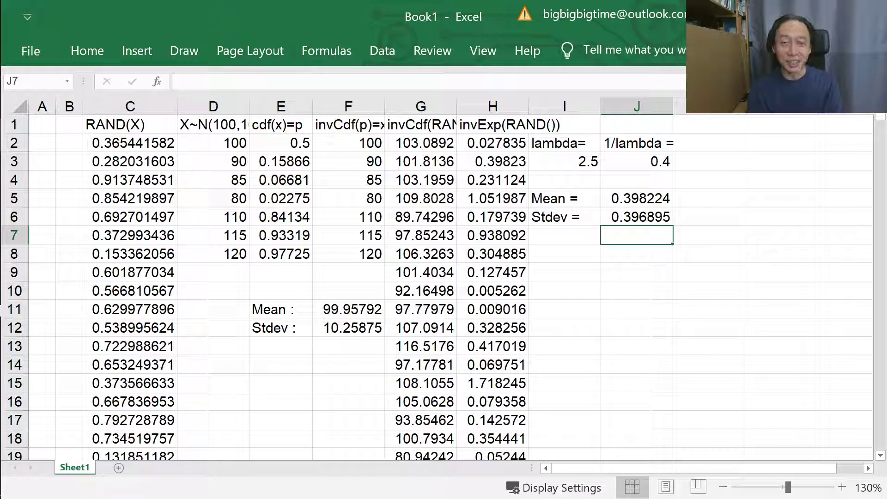
key(F9)
key(F9)
key(F9)
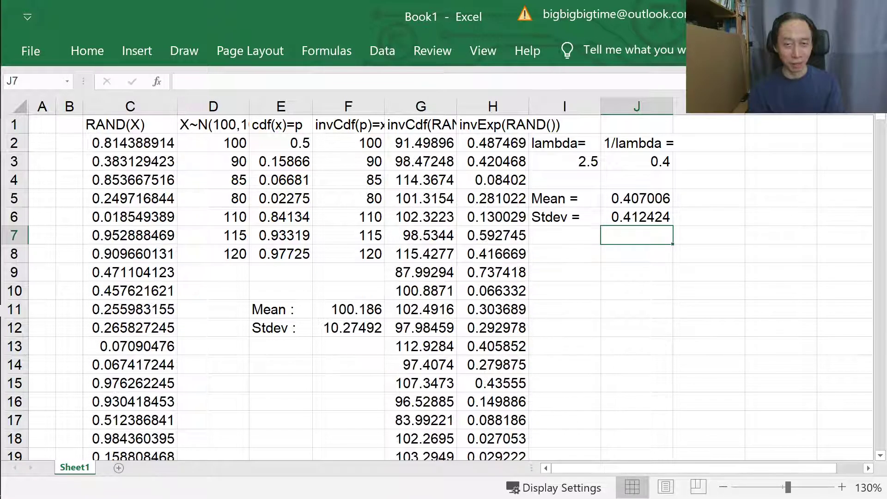
key(F9)
key(F9)
key(F9)
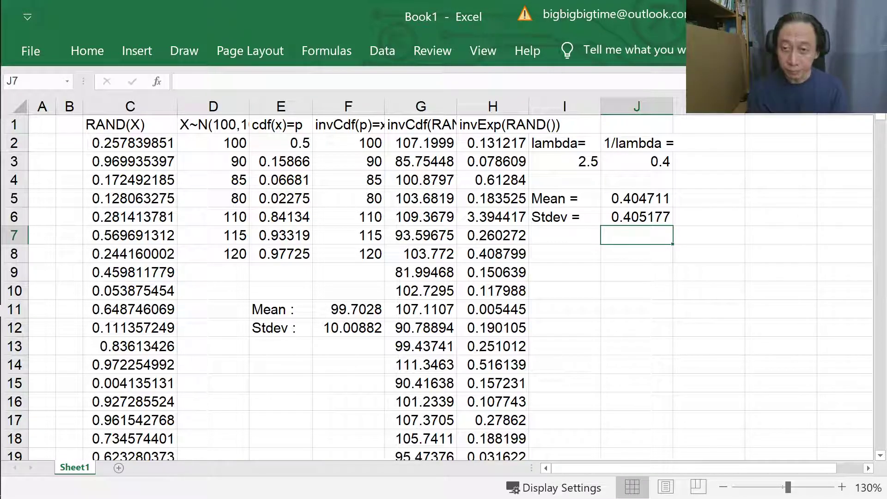
key(F9)
key(F9)
key(F9)
key(F9)
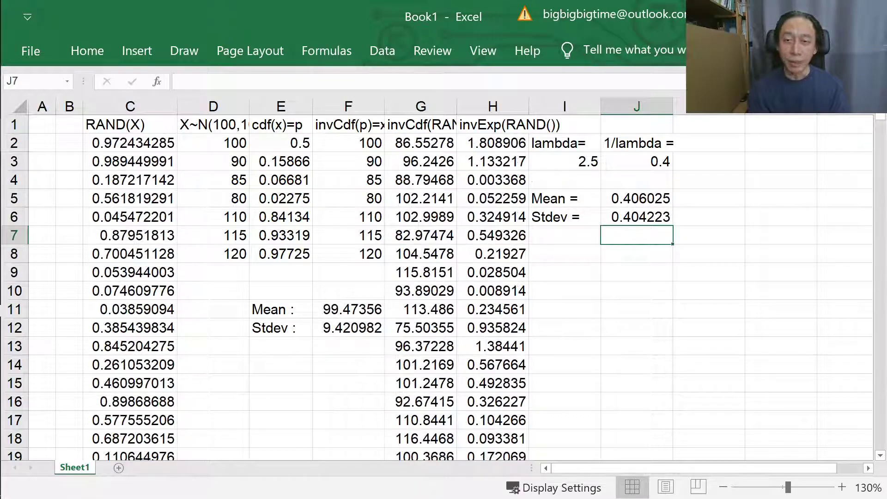